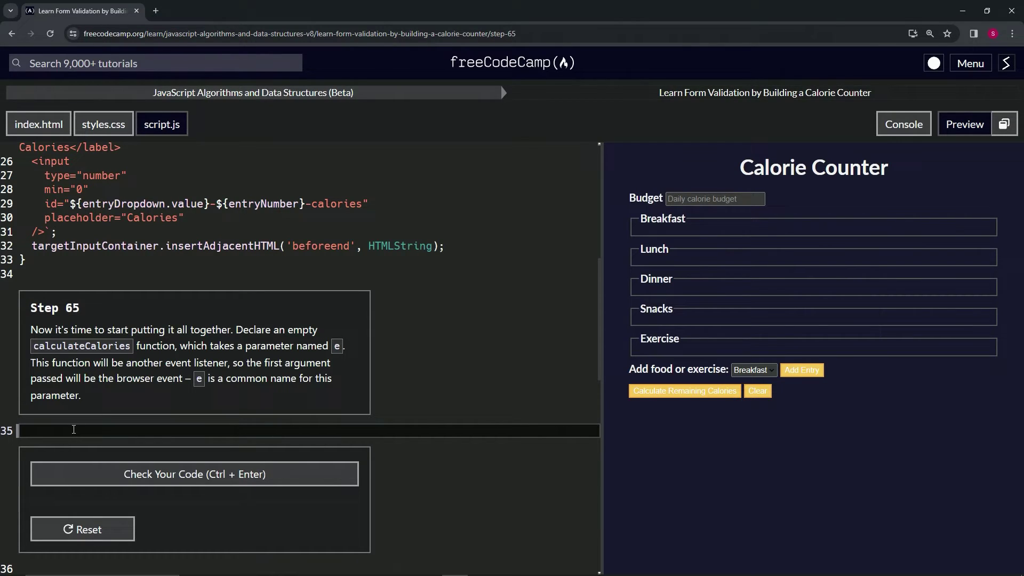
pyautogui.write('function')
pyautogui.write(' calculateCalories(e) {')
# - Close out an empty calculateCalories(e) body on line 35, pass the Step 65 tests, and submit
pyautogui.press('Return')
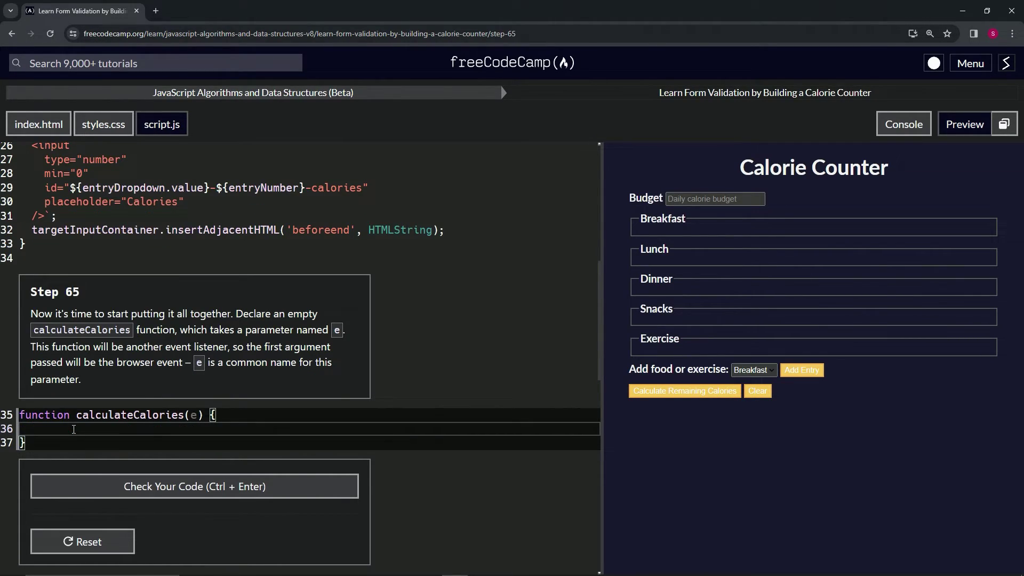
pyautogui.click(193, 487)
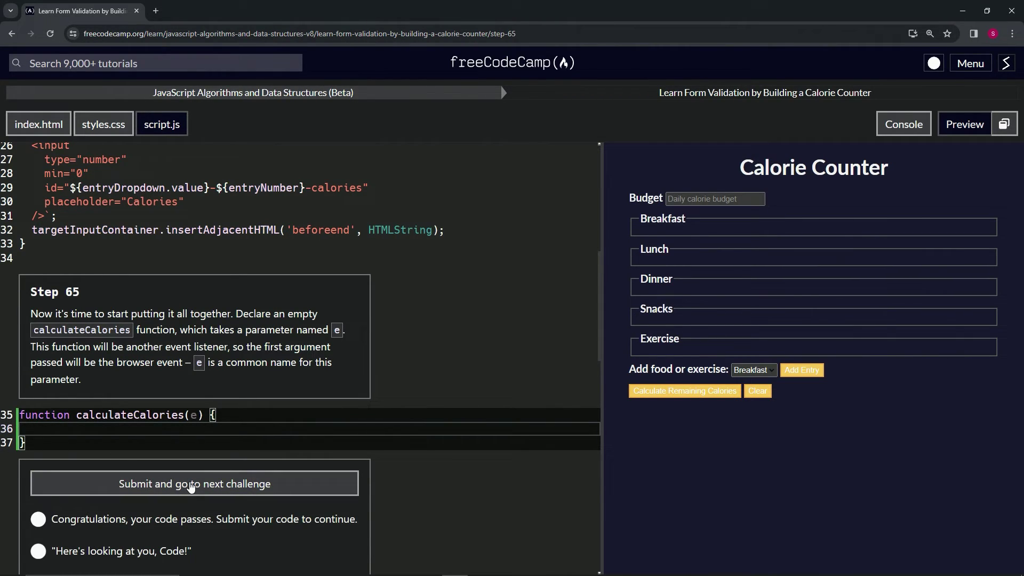
pyautogui.click(192, 484)
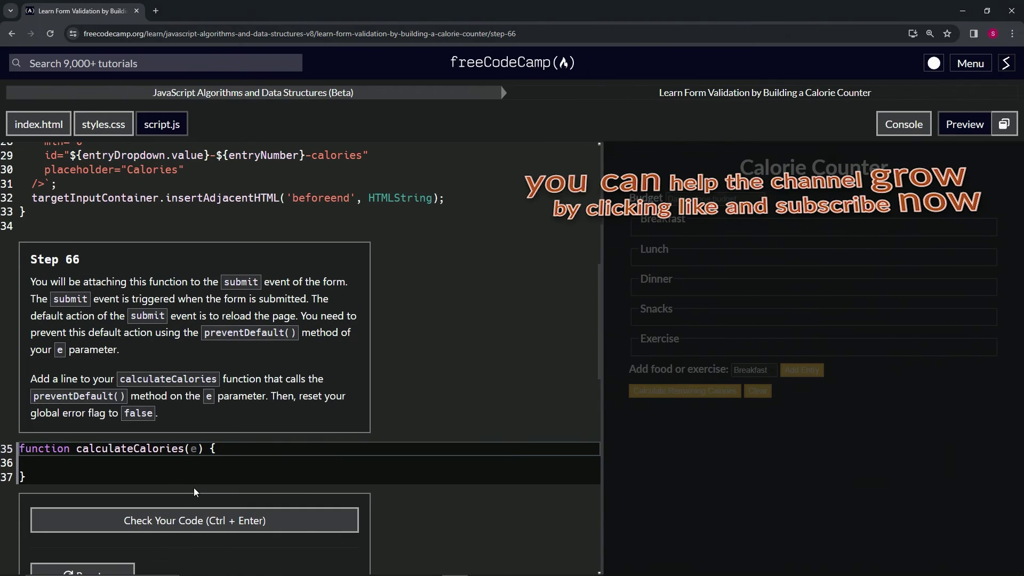